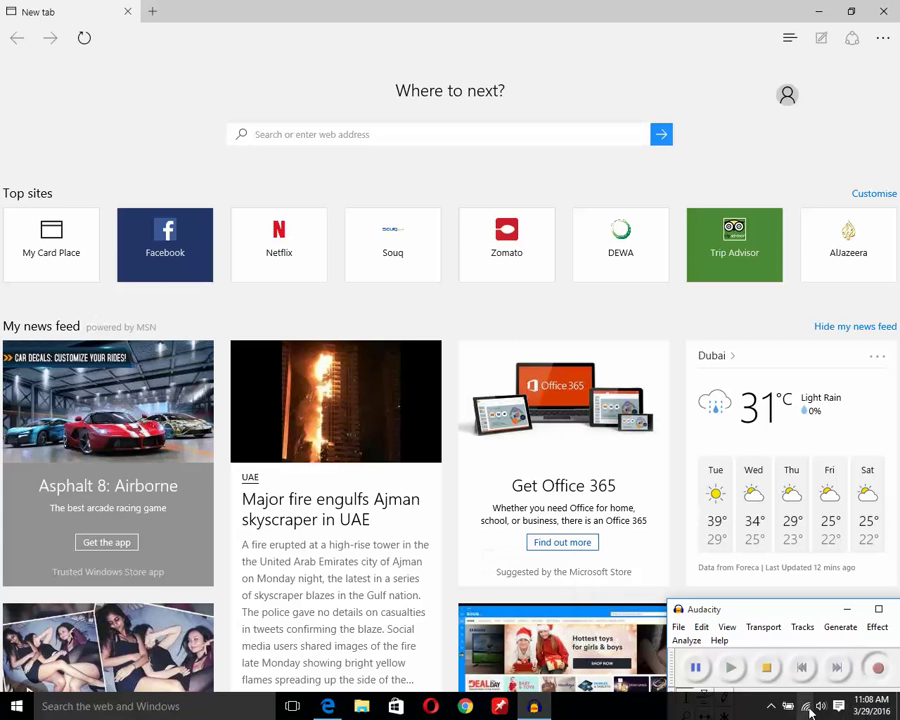
Show the Wi-Fi flyout from the system tray to see nearby networks and the connected one.
{"action": "left_click", "coordinate": [806, 706]}
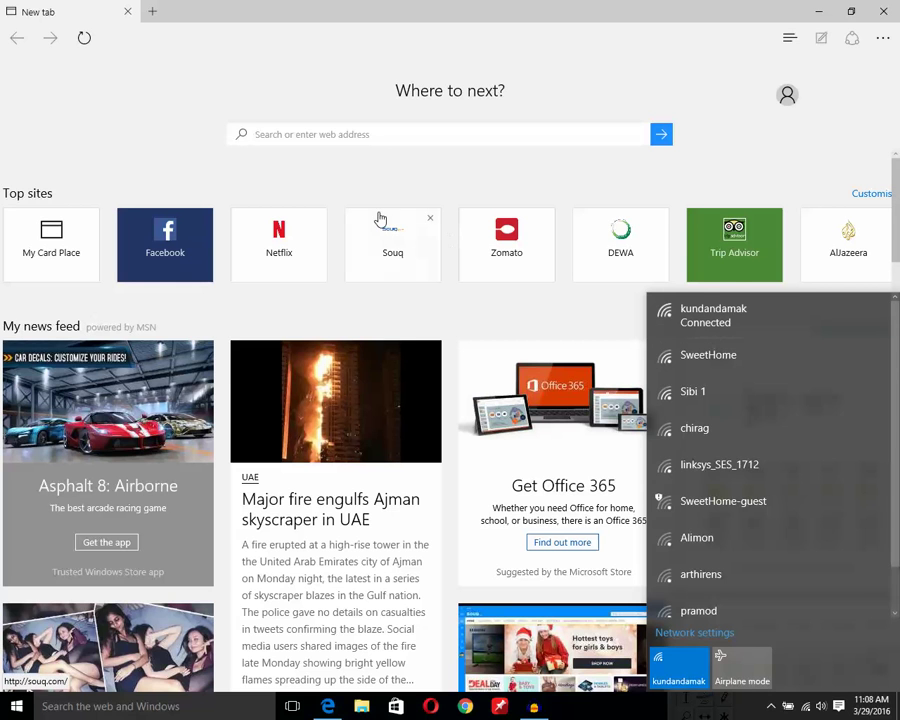
{"action": "mouse_move", "coordinate": [392, 244]}
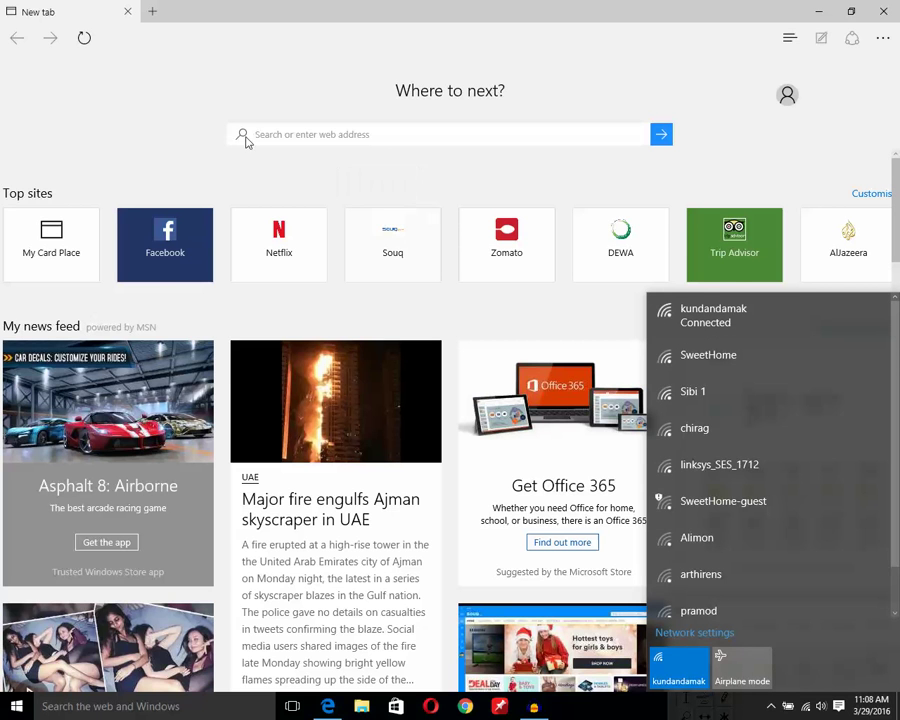
{"action": "left_click", "coordinate": [322, 136]}
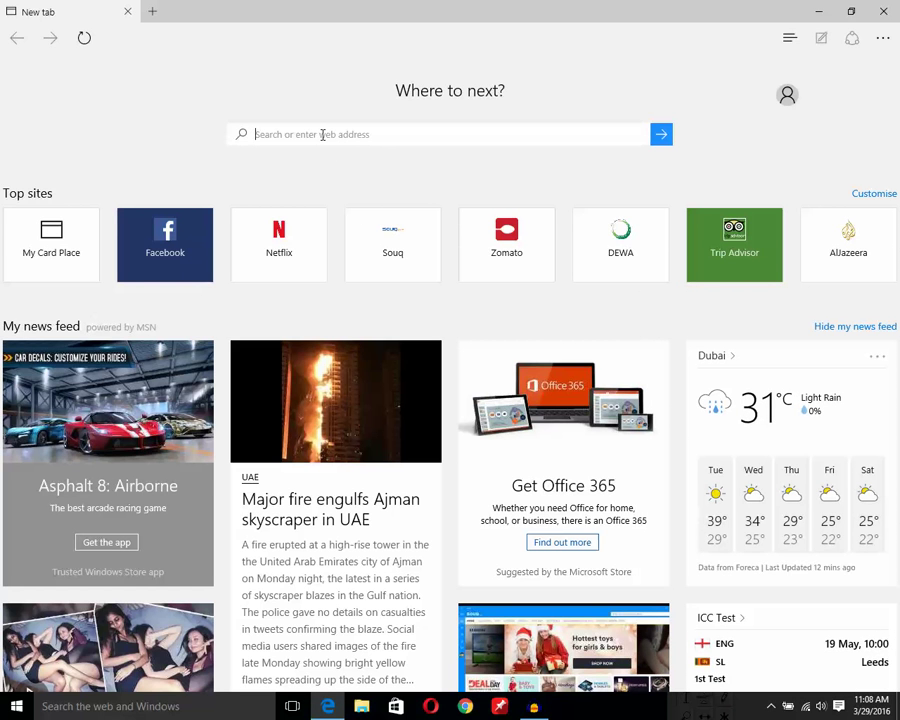
{"action": "type", "text": "htt"}
{"action": "type", "text": "p://"}
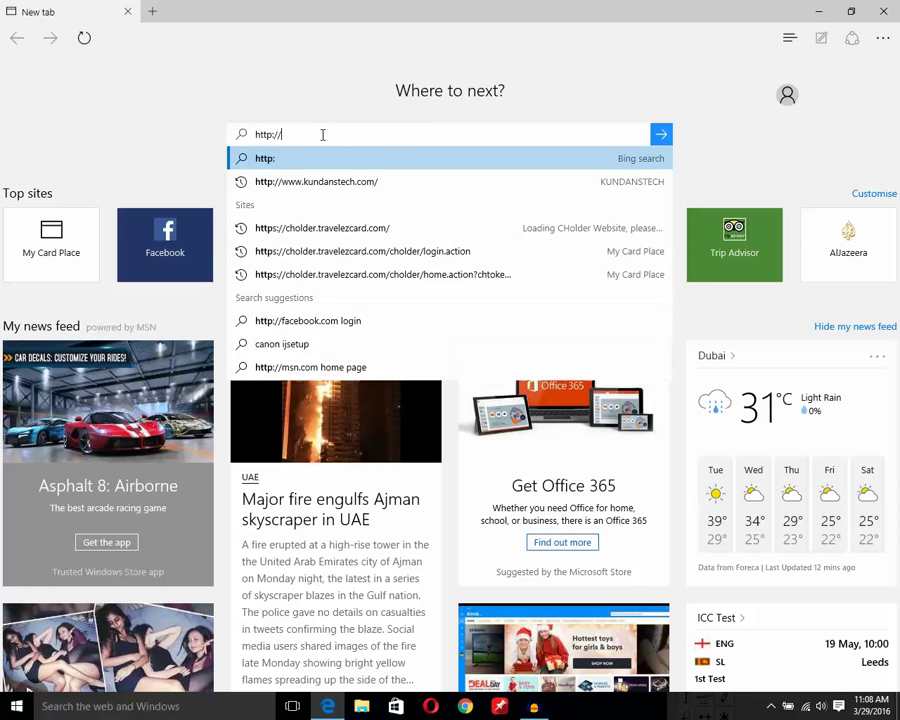
{"action": "type", "text": "192.168"}
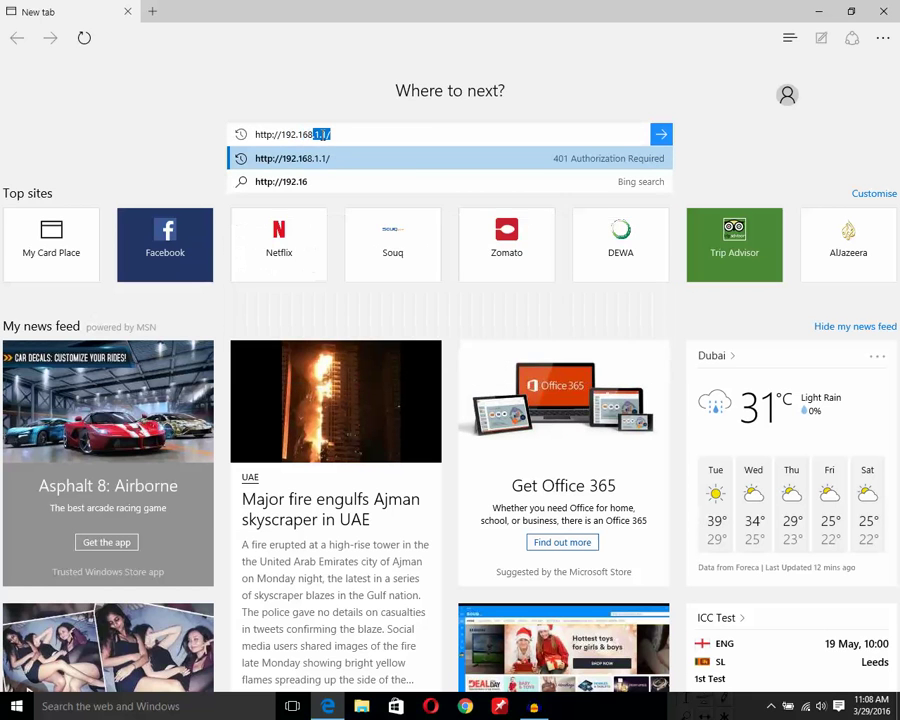
{"action": "type", "text": ".1.1"}
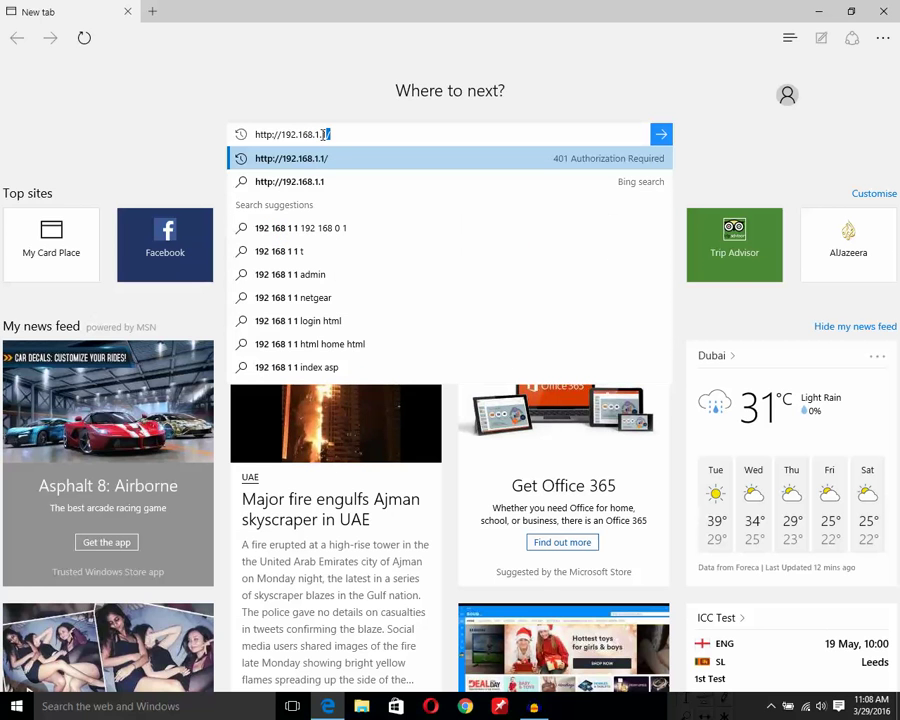
{"action": "key", "text": "Return"}
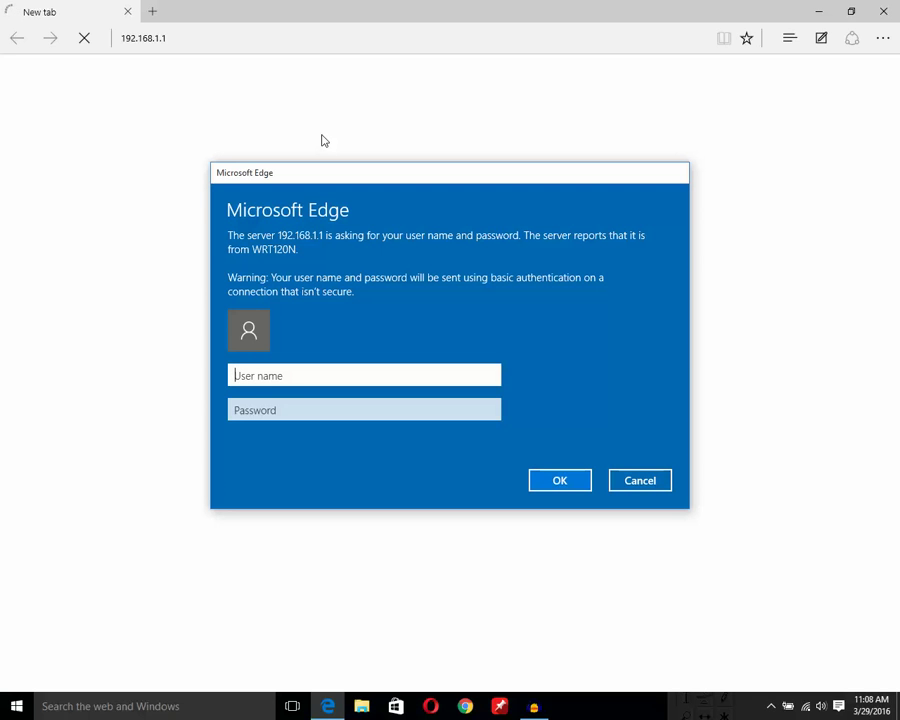
{"action": "type", "text": "admin"}
Enter admin as the user name and move to the password field of the router sign-in.
{"action": "key", "text": "Tab"}
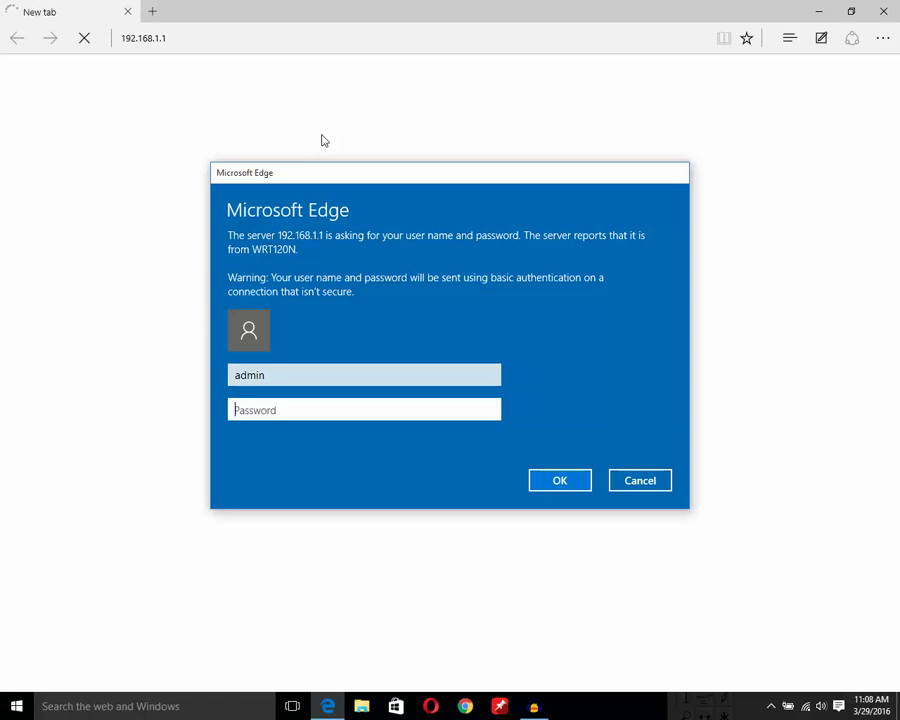
{"action": "type", "text": "••••••"}
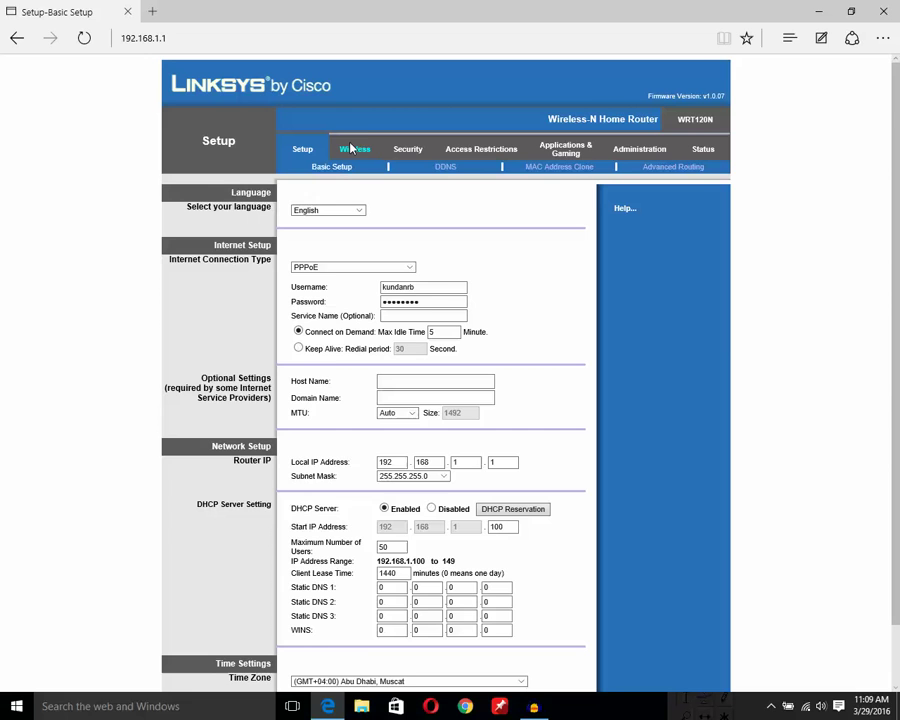
Go to the Wireless tab's Basic Wireless Settings and start editing the SSID kundandamak.
{"action": "left_click", "coordinate": [350, 150]}
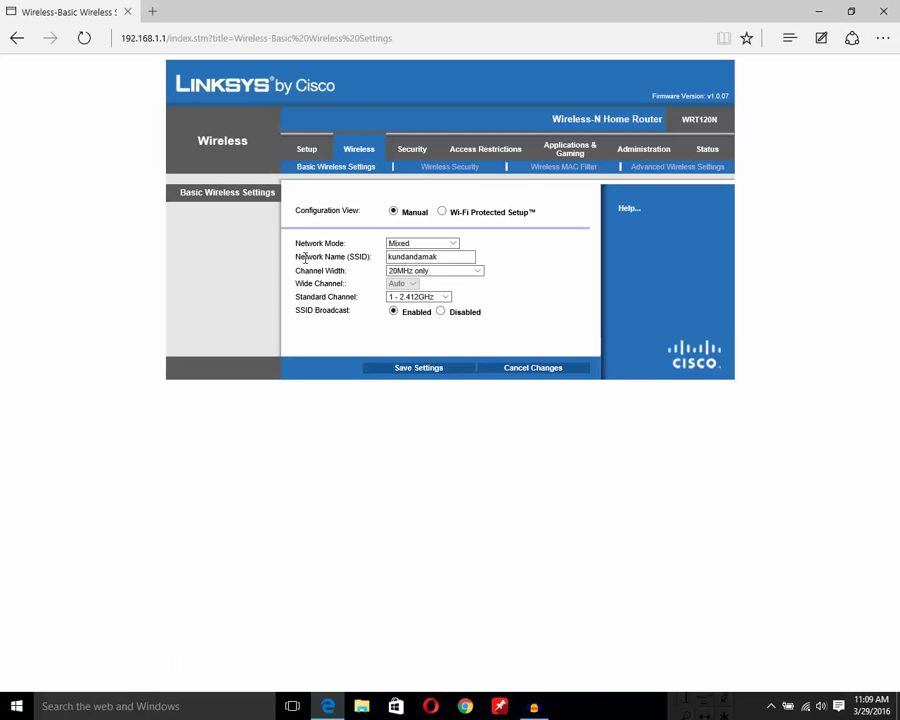
{"action": "left_click", "coordinate": [408, 257]}
Select and erase the old SSID kundandamak so 'example' can be entered as the network name.
{"action": "double_click", "coordinate": [397, 257]}
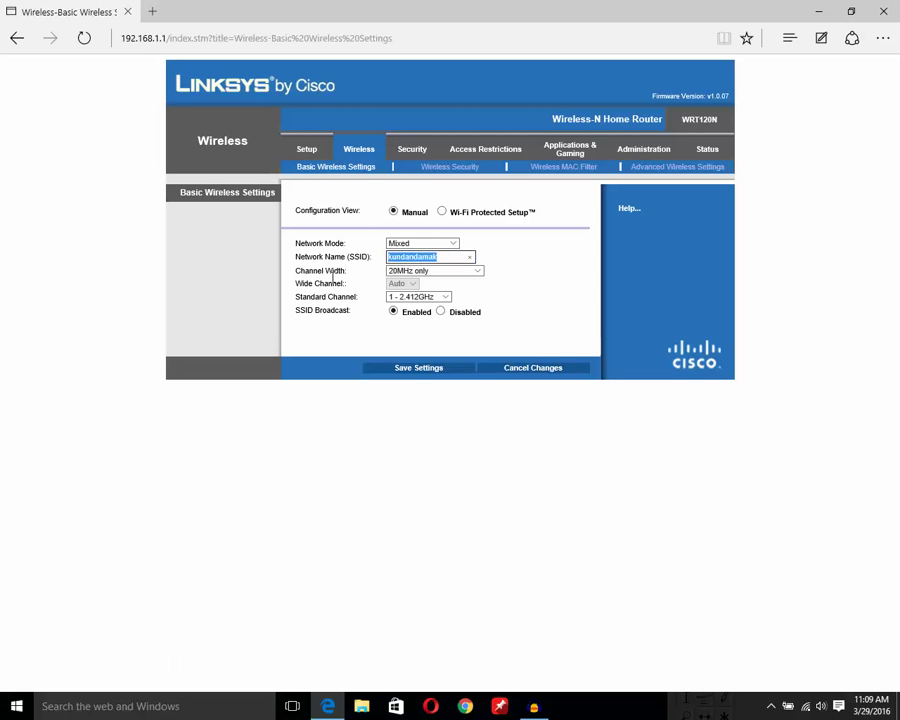
{"action": "key", "text": "BackSpace"}
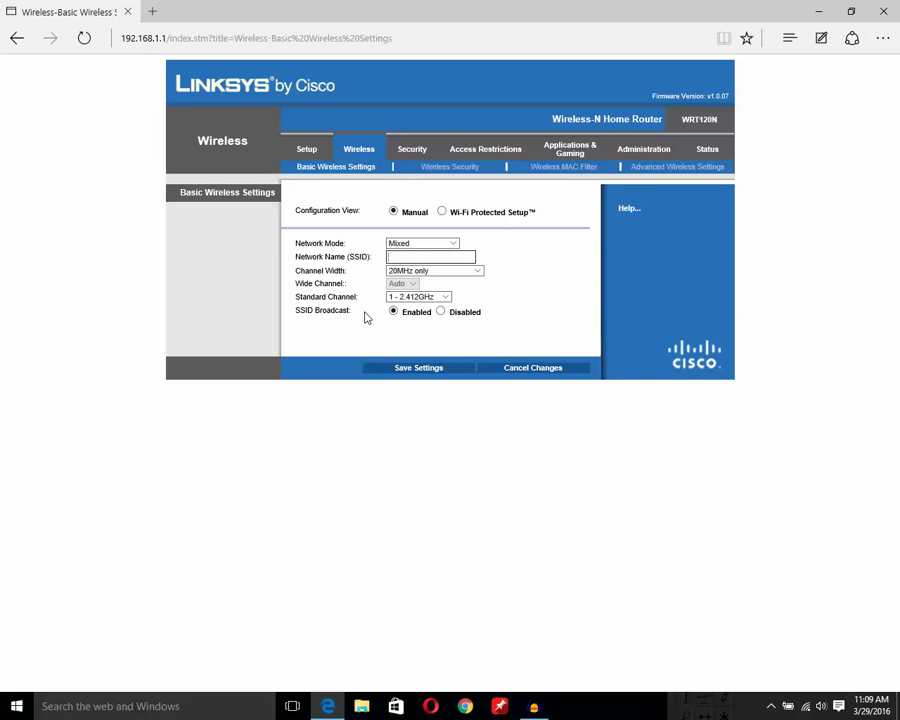
{"action": "type", "text": "example"}
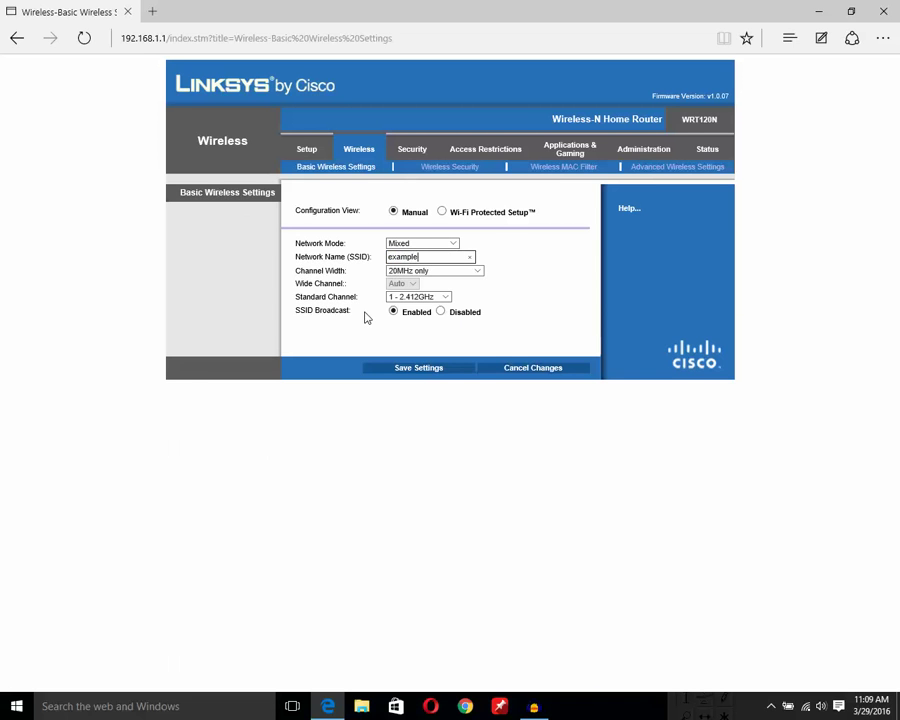